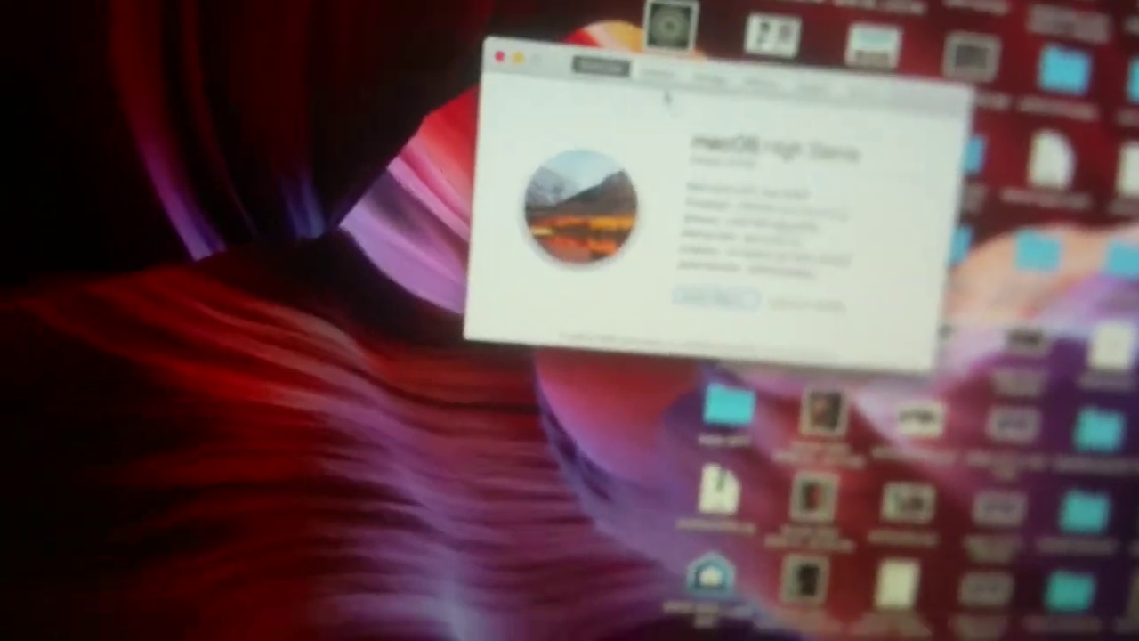
Check this Mac's display details, then its support resources, in About This Mac.
click(663, 78)
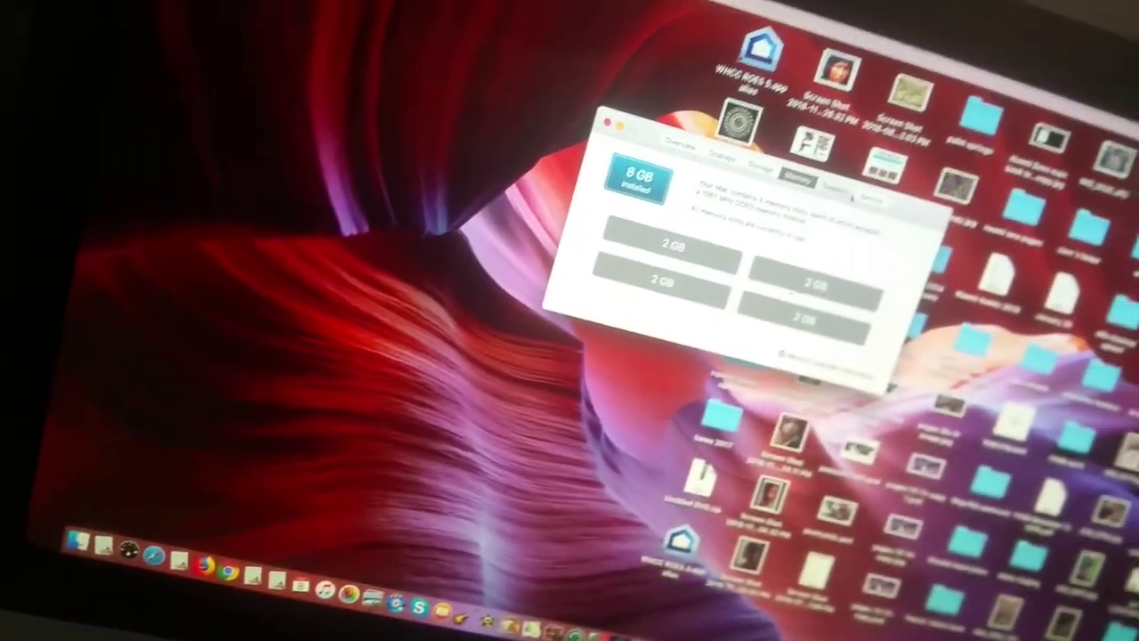
click(872, 175)
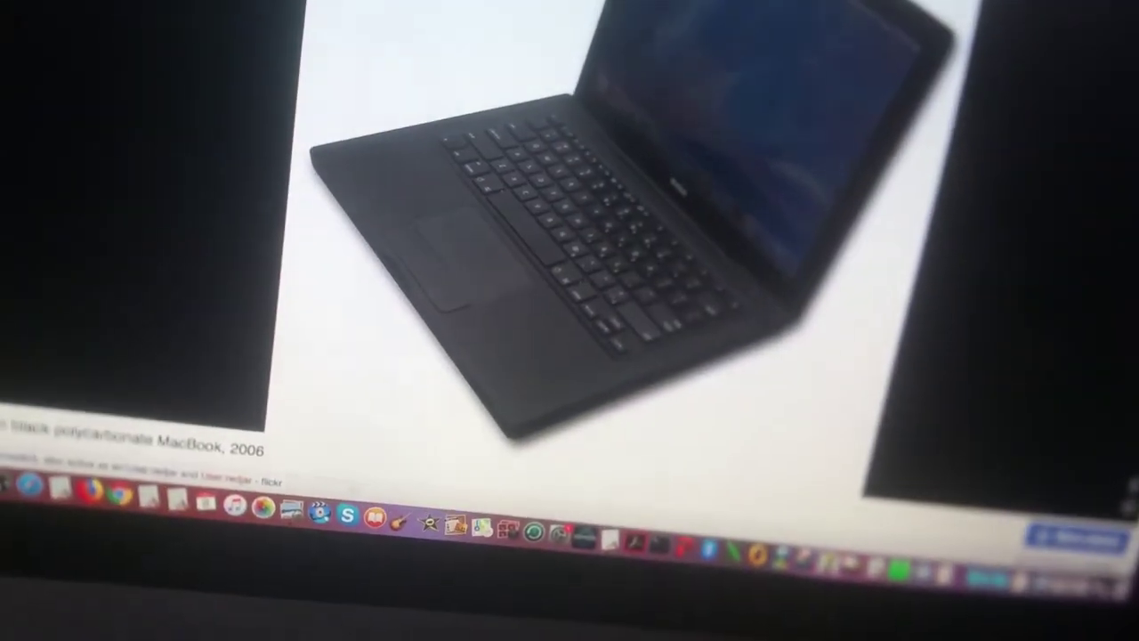
Advance the MacBook image viewer from the black 2006 MacBook to the aluminum unibody photo.
key(Right)
key(Right)
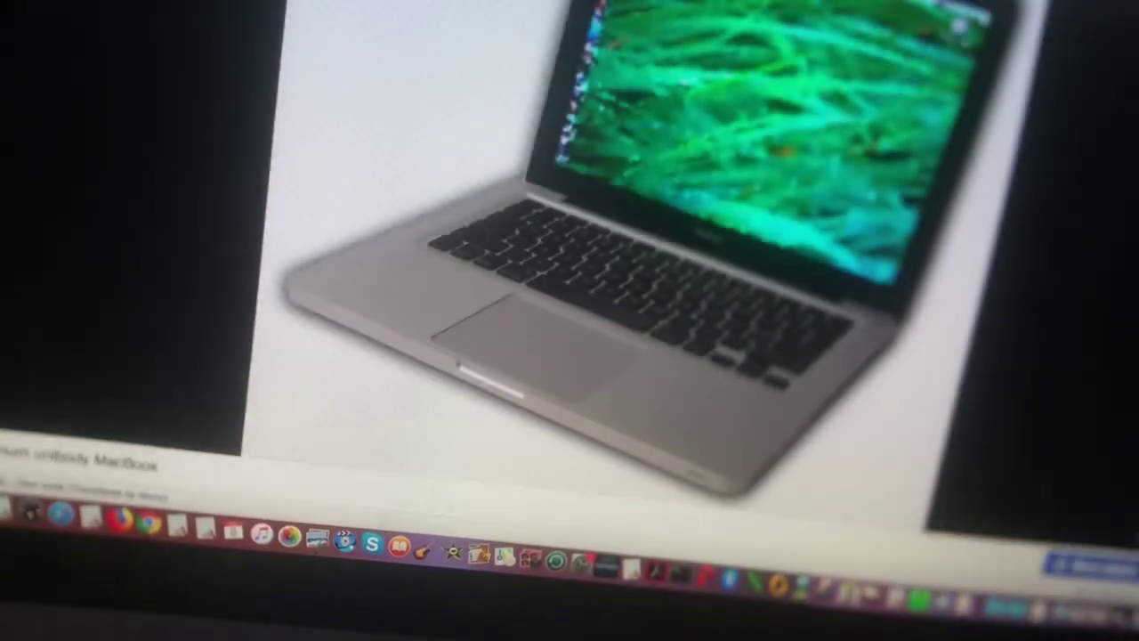